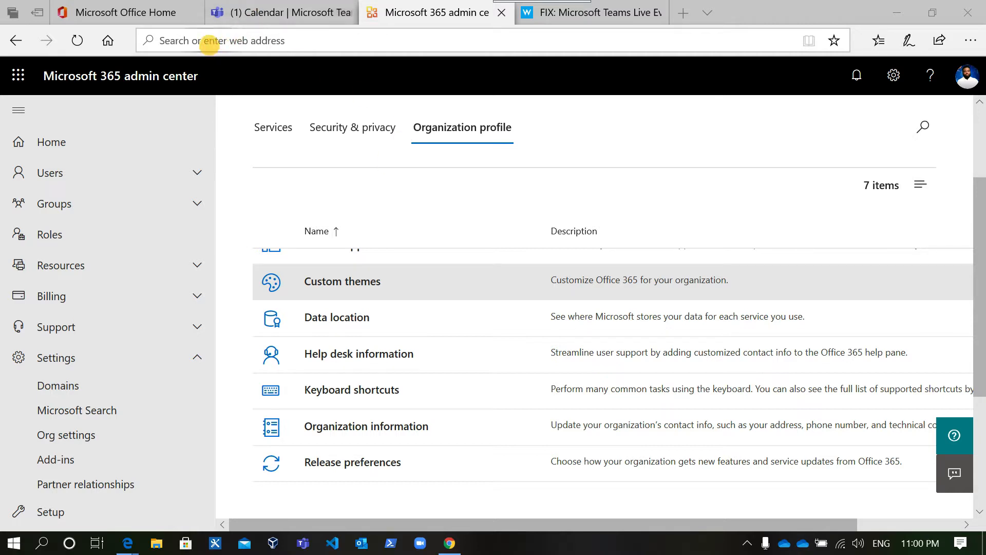
Step: Go to office.com and open the Microsoft 365 admin center from the Office home page
click(215, 43)
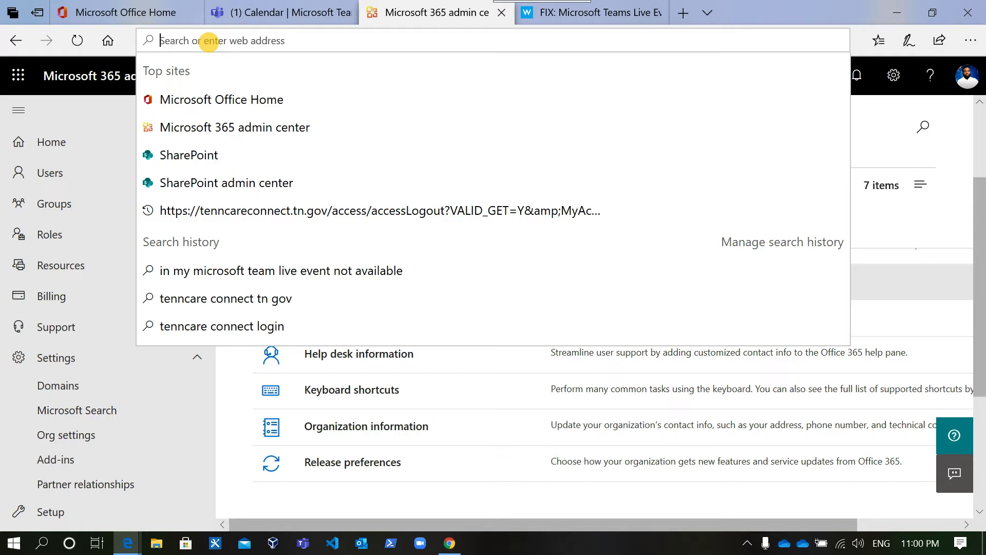
text(office.com/)
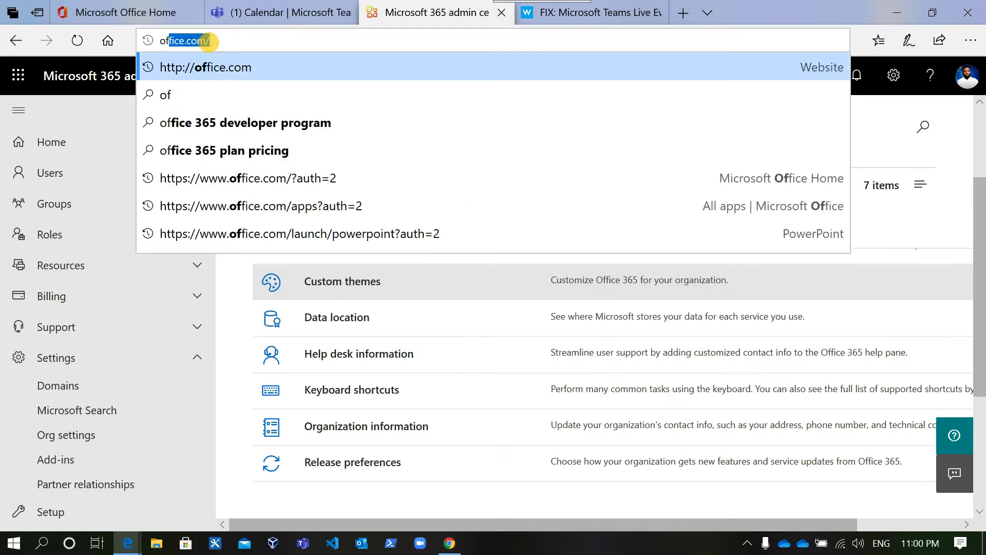
key(Return)
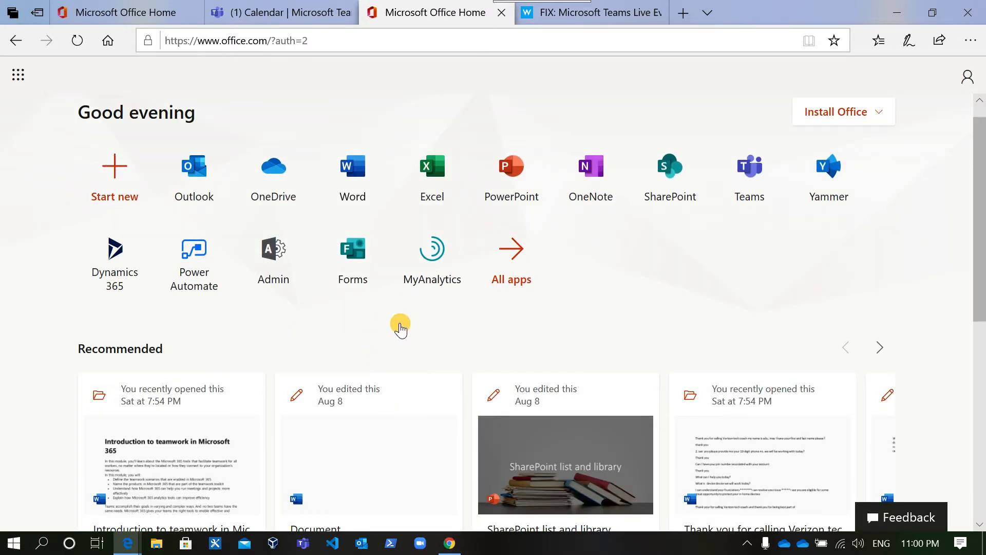
scroll(401, 328, down, 1)
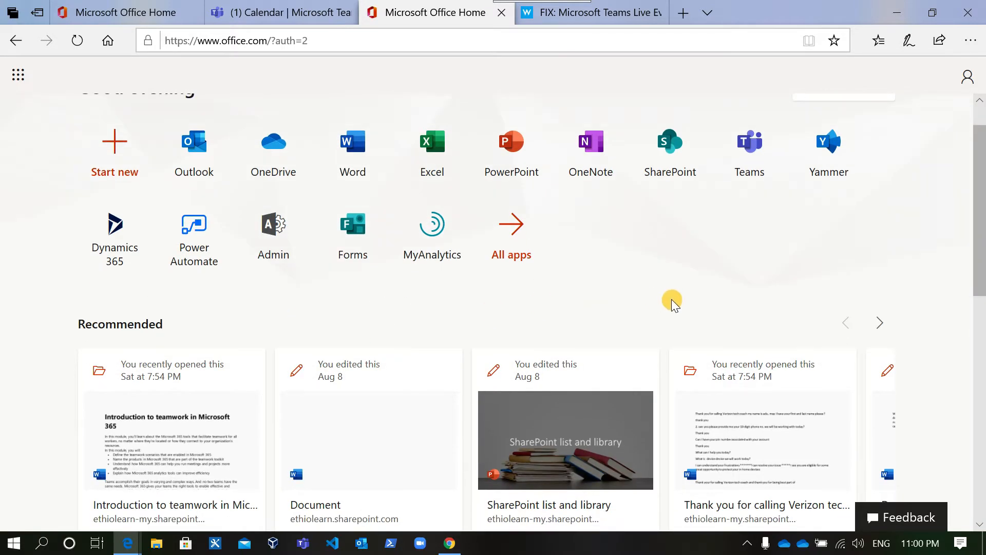
scroll(667, 300, up, 1)
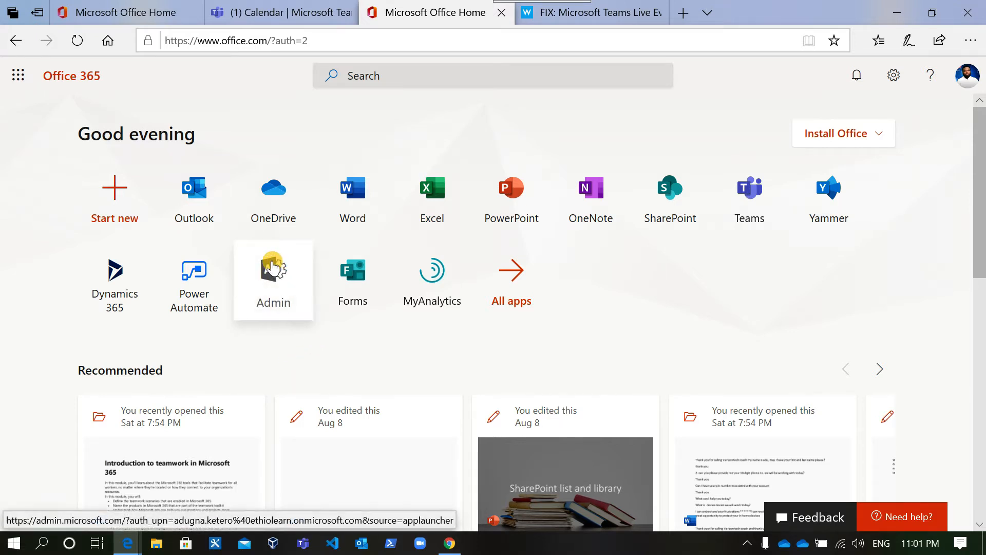
click(272, 268)
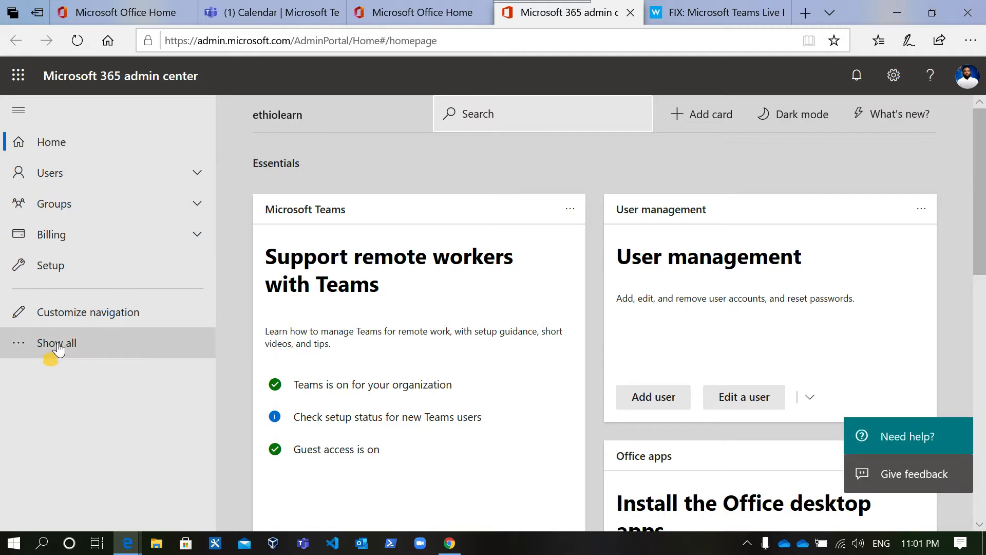
Step: Expand the full admin navigation and open the SharePoint admin center
click(58, 342)
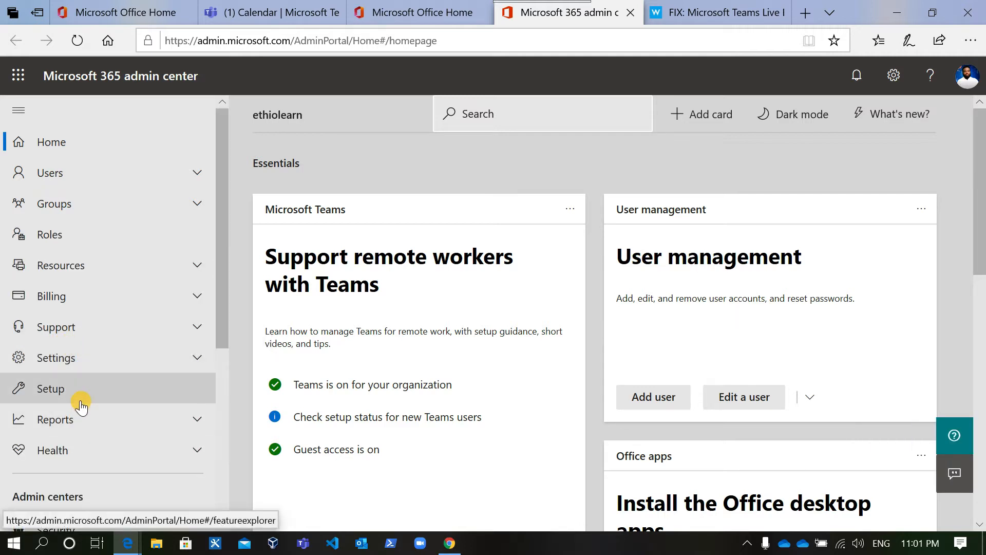
scroll(78, 403, down, 1)
click(73, 323)
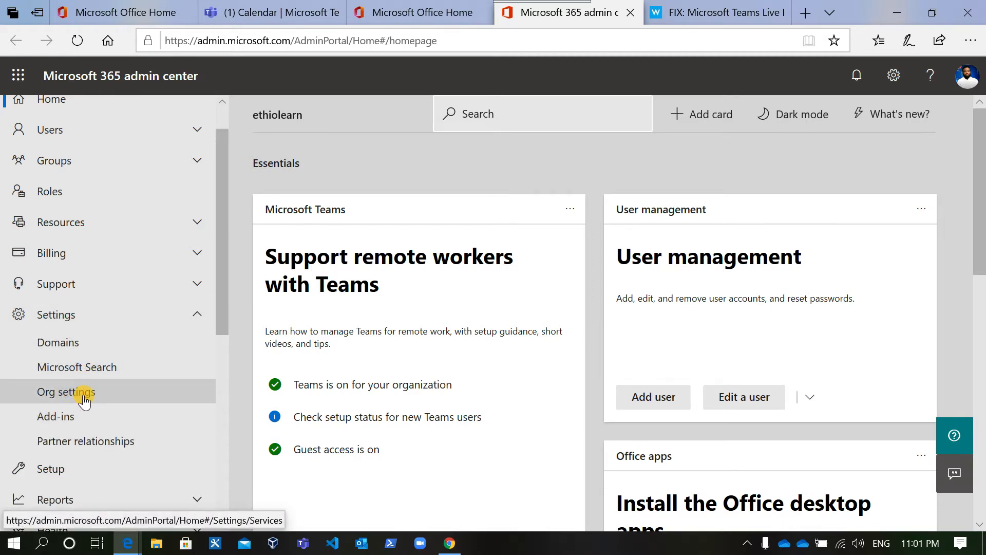
scroll(93, 278, down, 1)
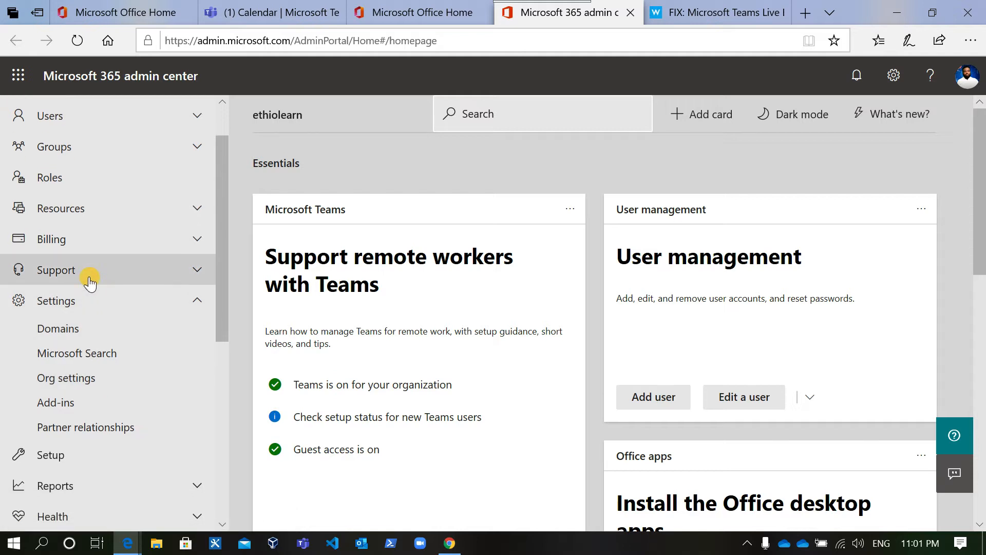
scroll(91, 277, up, 2)
scroll(61, 434, down, 5)
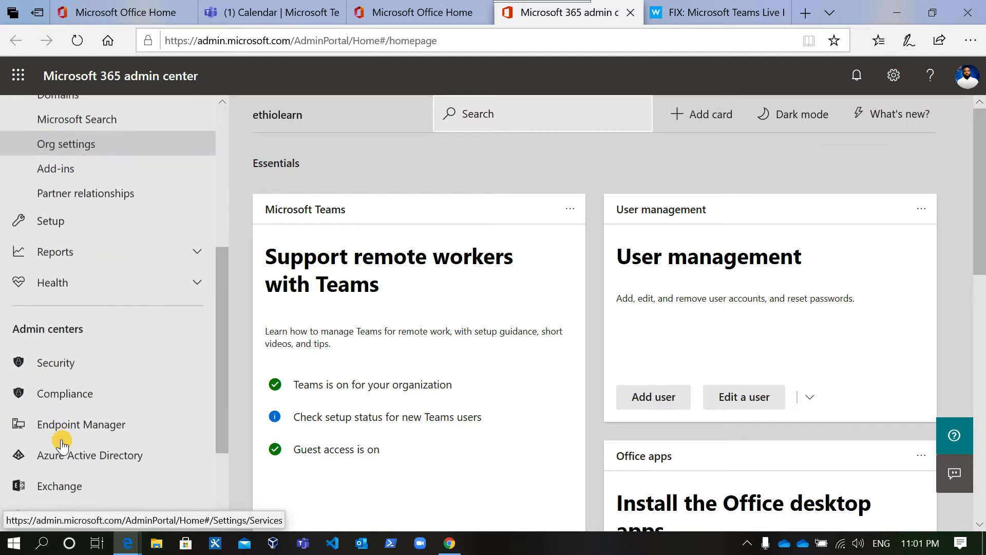
scroll(67, 444, down, 3)
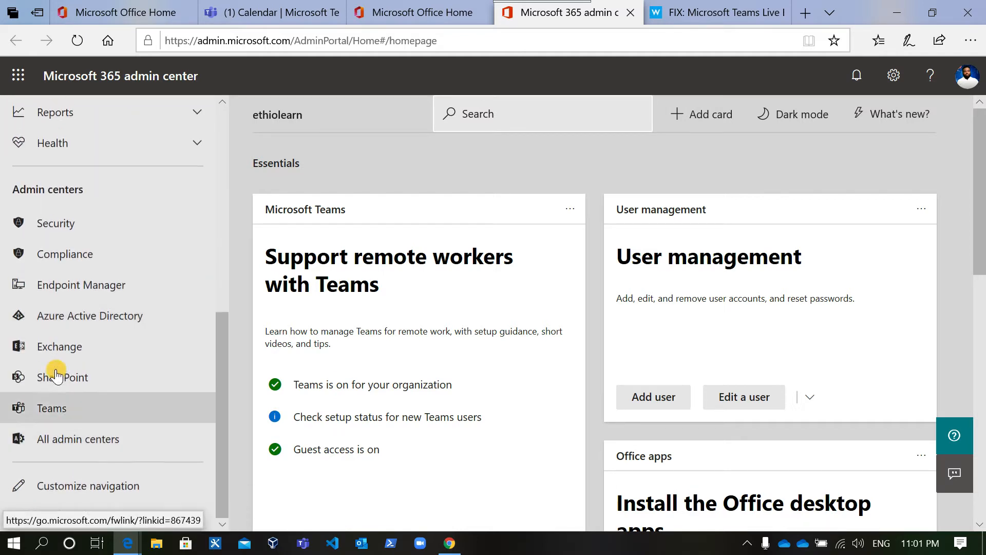
click(75, 379)
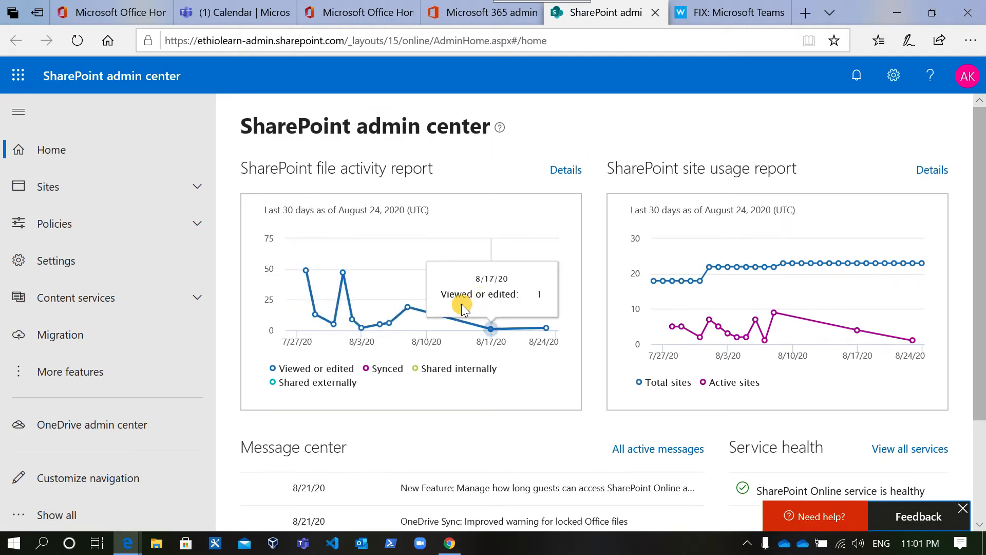
Step: Open the list of active sites in the SharePoint admin center
scroll(556, 346, down, 1)
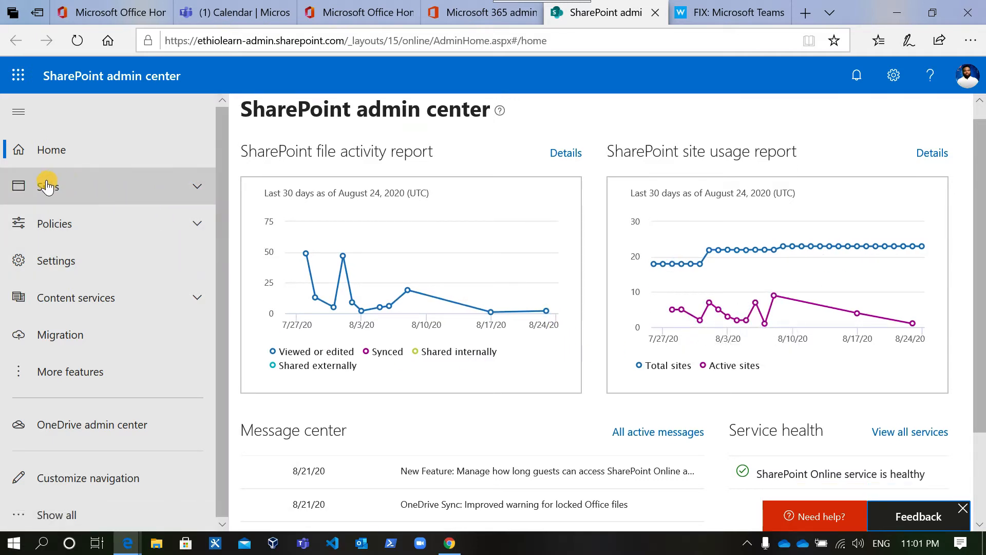
click(95, 201)
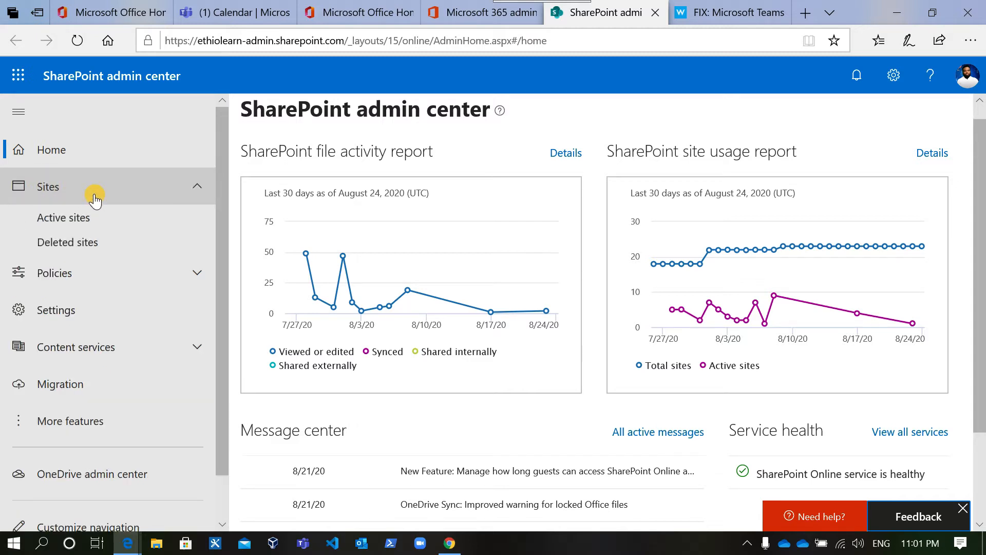
click(86, 226)
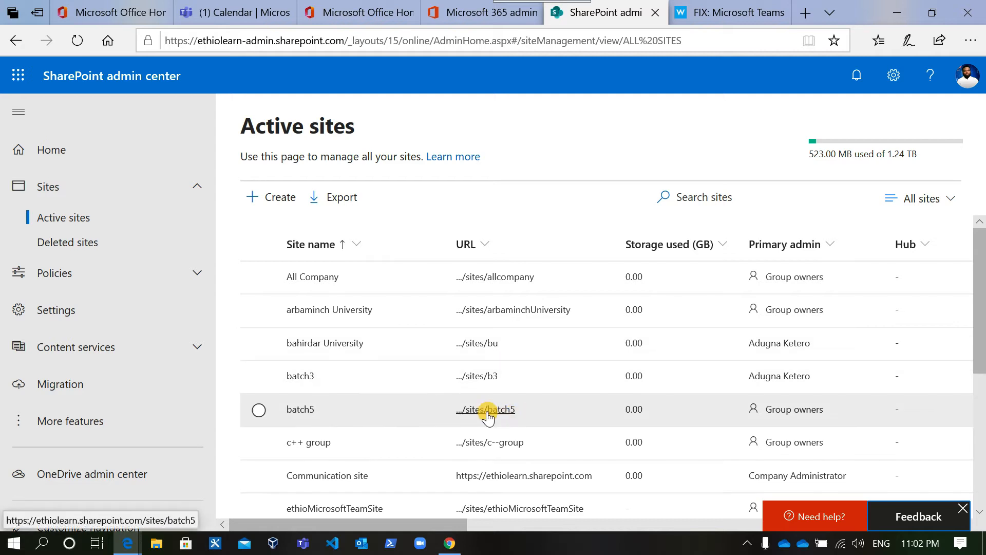
scroll(485, 410, down, 1)
scroll(487, 417, up, 1)
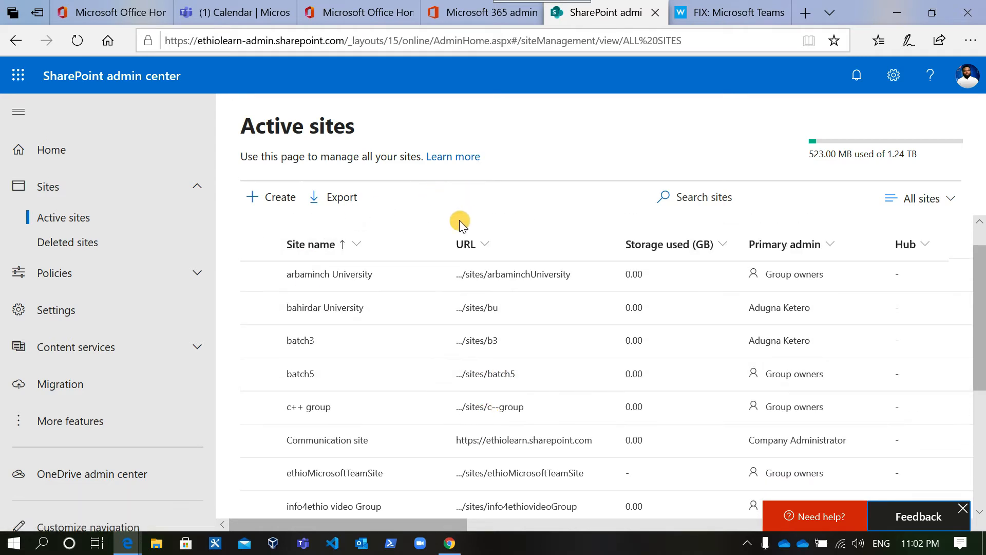
Step: Start creating a new site and choose the Team site type
click(264, 199)
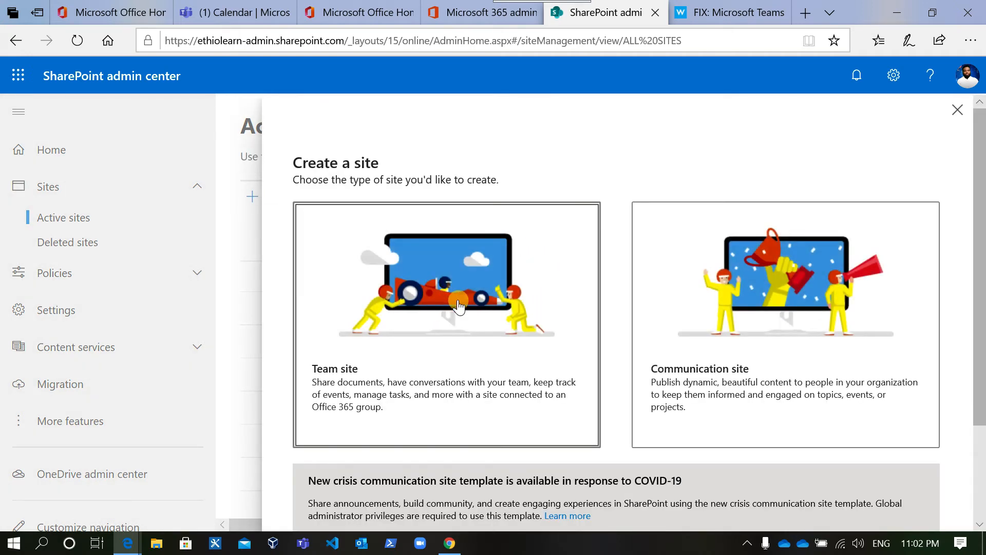
scroll(456, 300, down, 1)
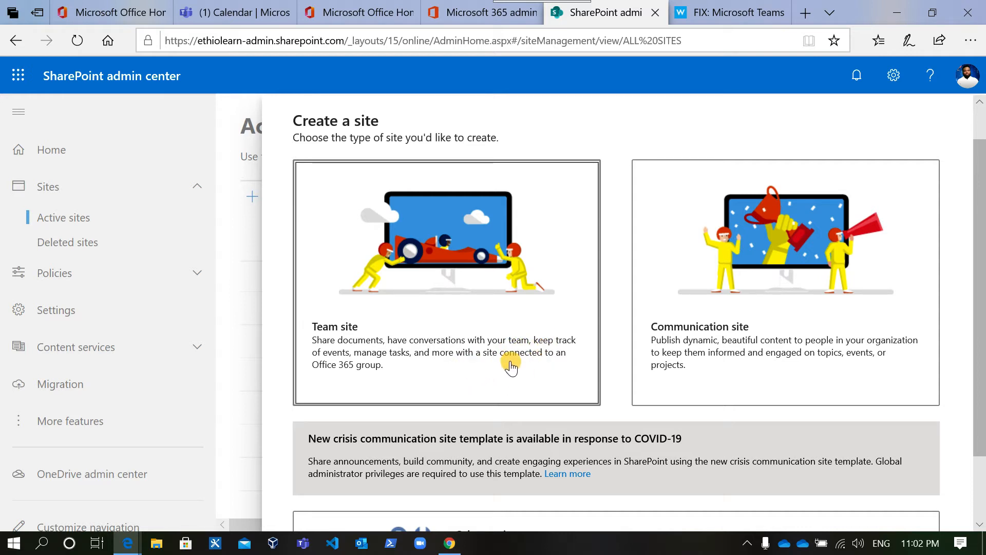
scroll(511, 364, down, 1)
scroll(511, 366, up, 1)
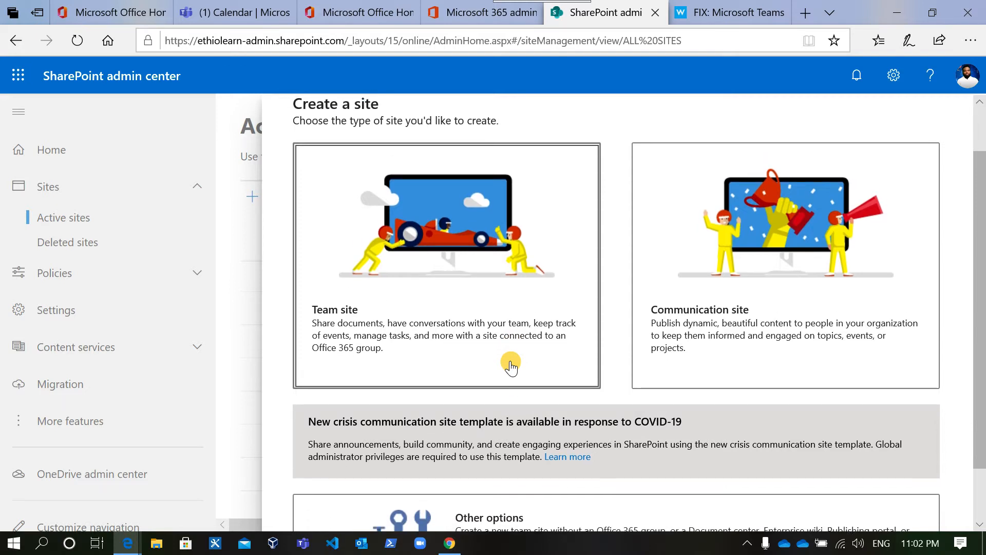
scroll(511, 364, up, 1)
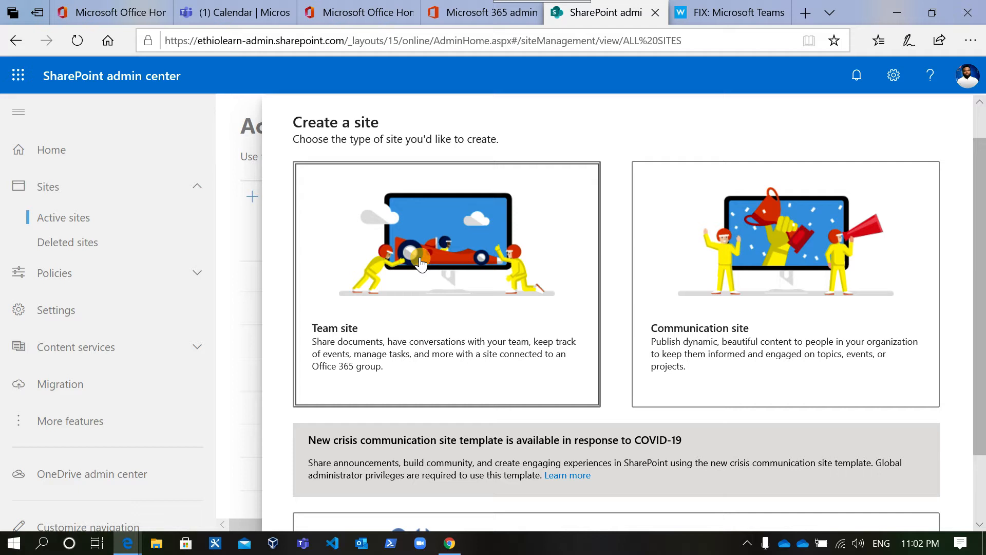
scroll(768, 291, down, 1)
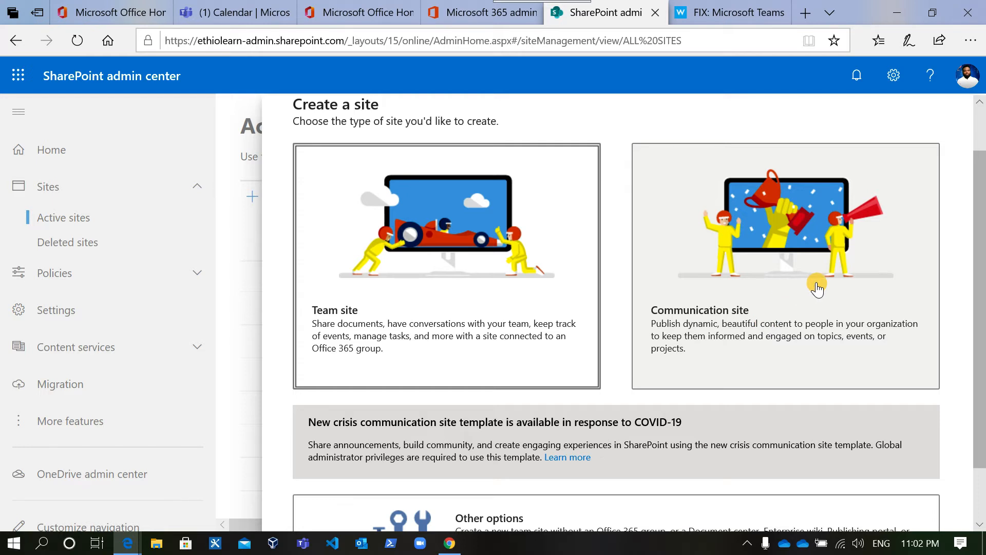
scroll(796, 303, down, 1)
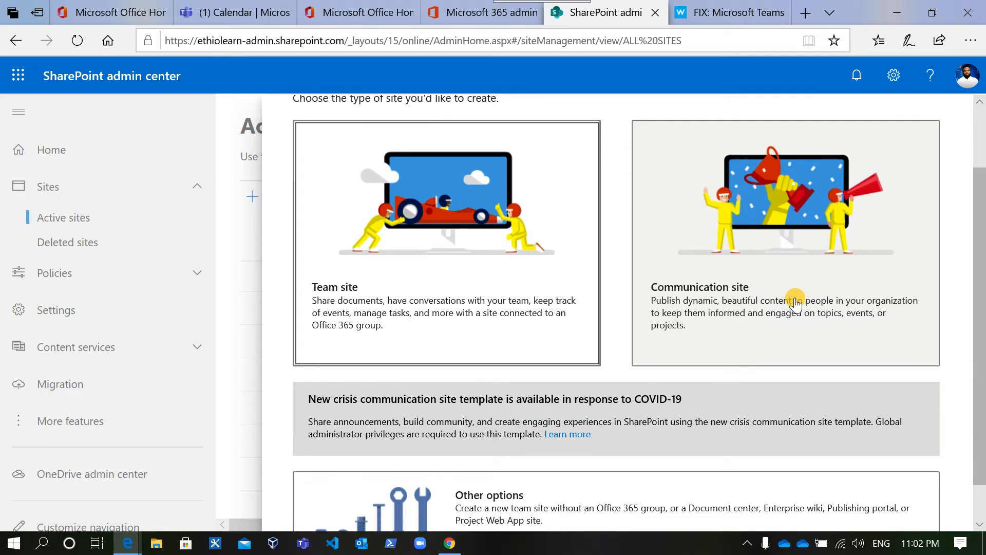
scroll(795, 304, up, 1)
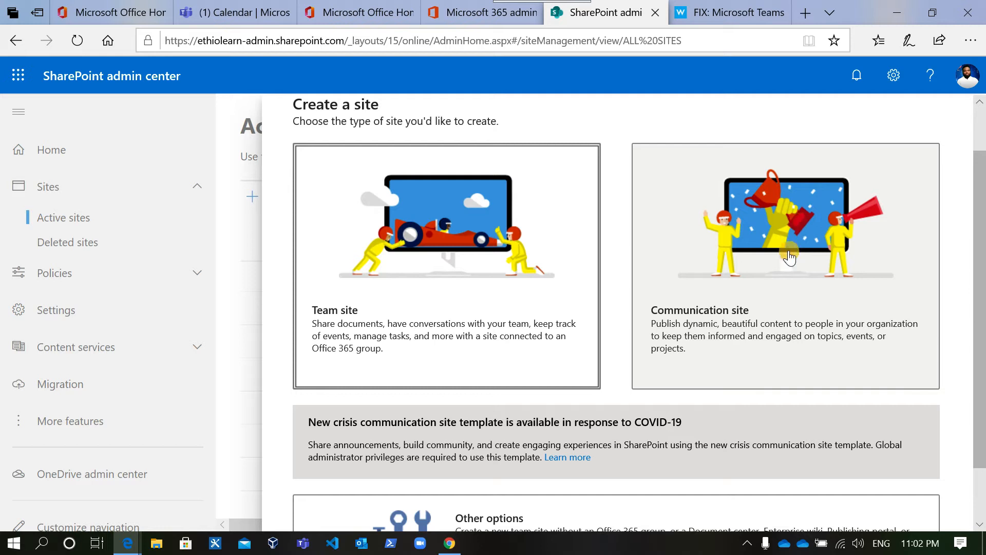
scroll(791, 305, down, 1)
scroll(790, 306, up, 1)
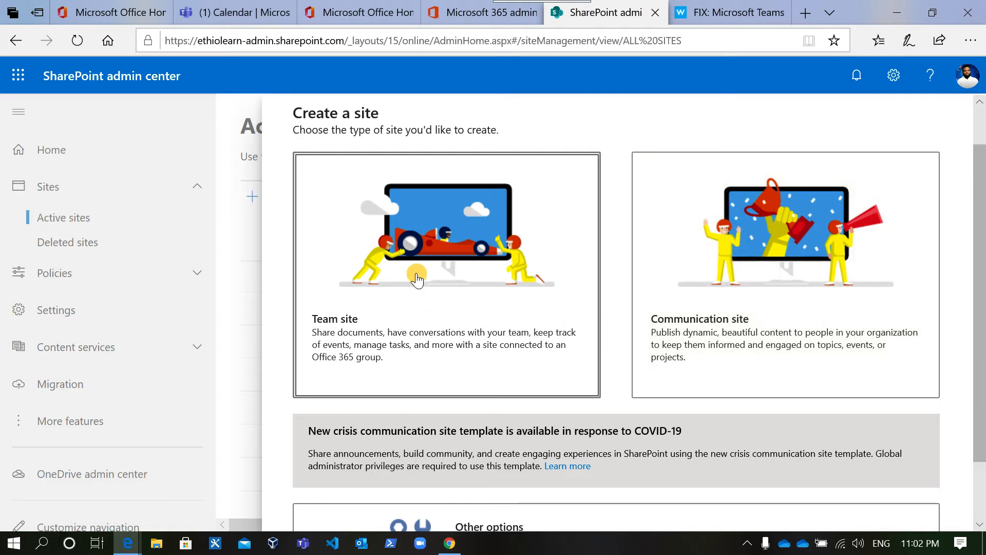
scroll(406, 282, down, 1)
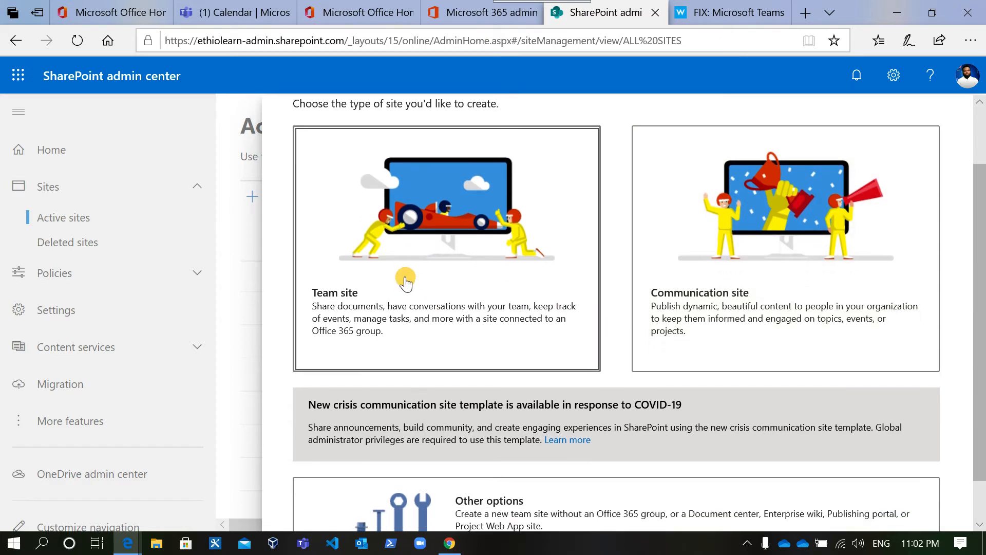
click(444, 234)
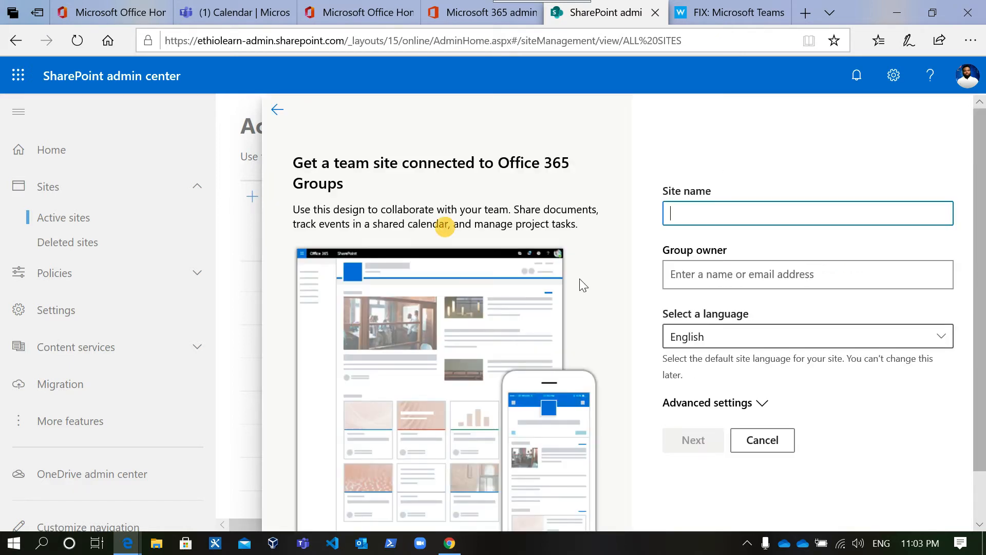
Step: Name the new team site ethioMicro
scroll(489, 379, down, 2)
scroll(489, 379, up, 1)
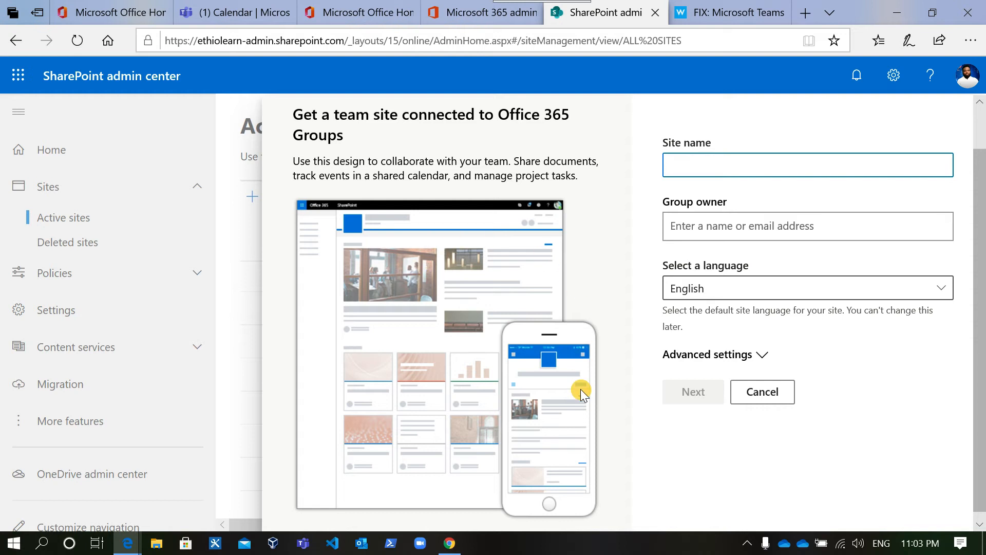
scroll(550, 418, down, 1)
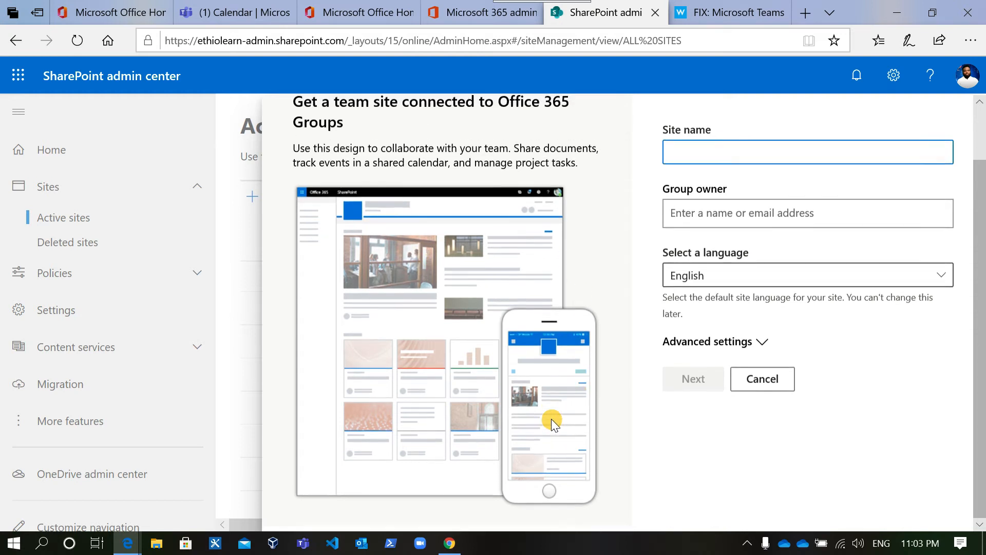
scroll(551, 418, up, 2)
scroll(551, 418, down, 1)
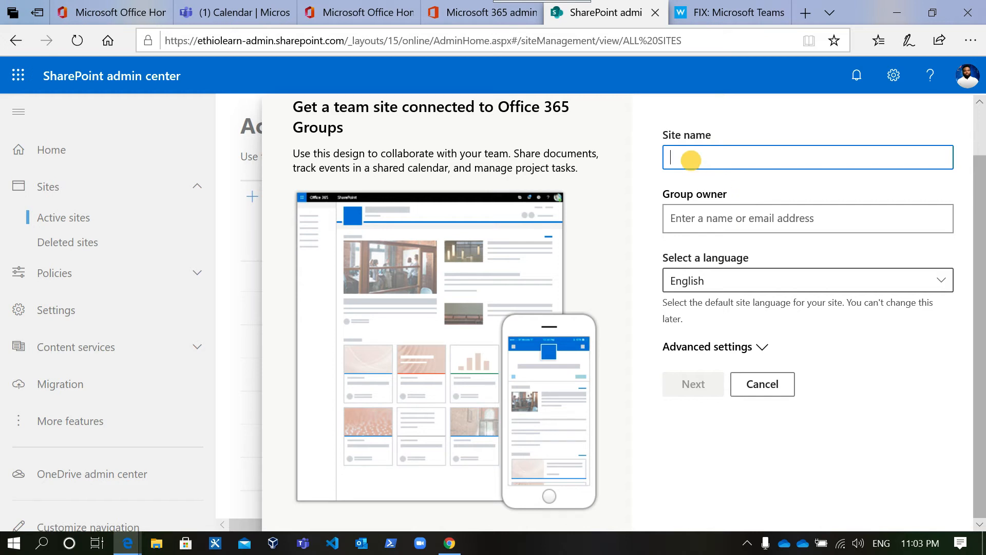
text(ethioM)
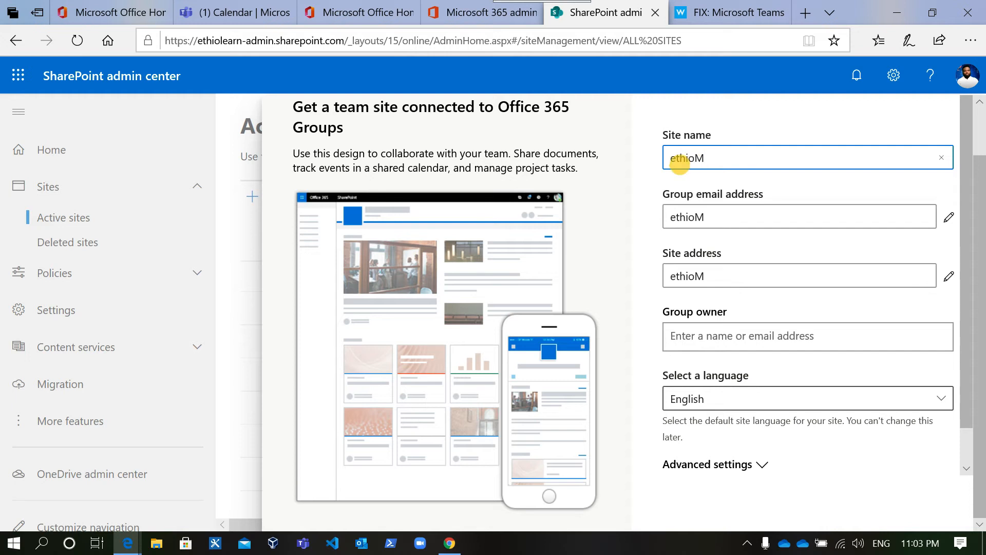
text(icro)
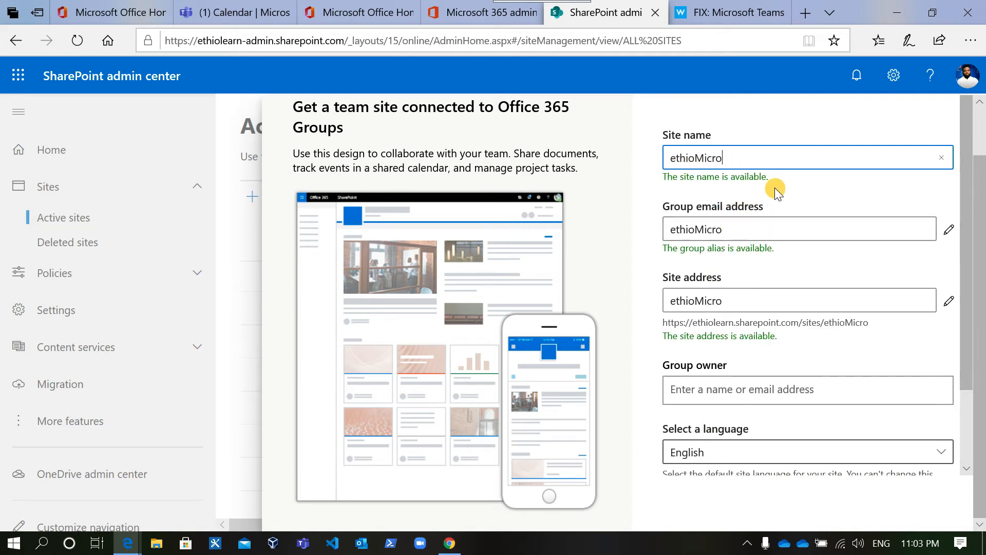
scroll(774, 187, down, 1)
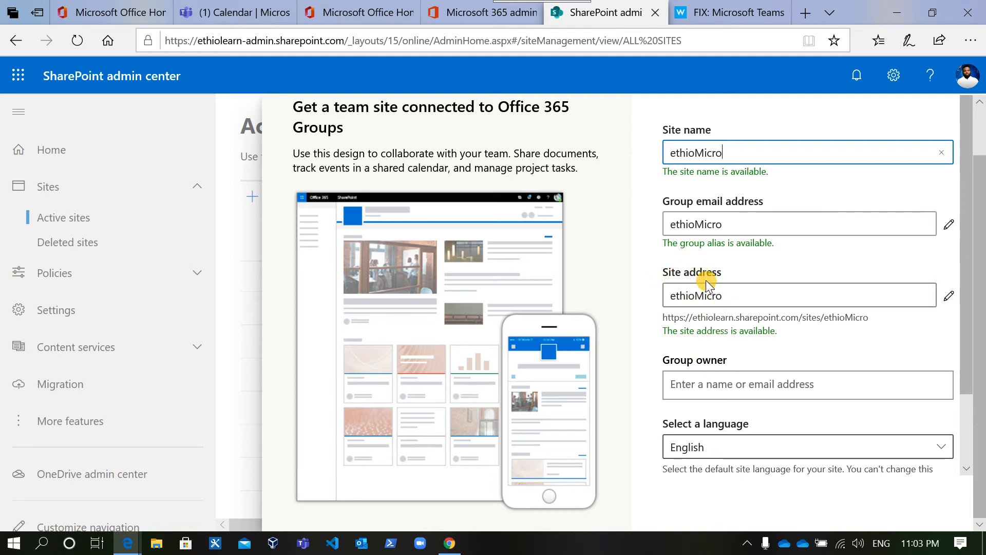
Step: Search for the site administrator by first name and assign that account as the group owner
click(681, 384)
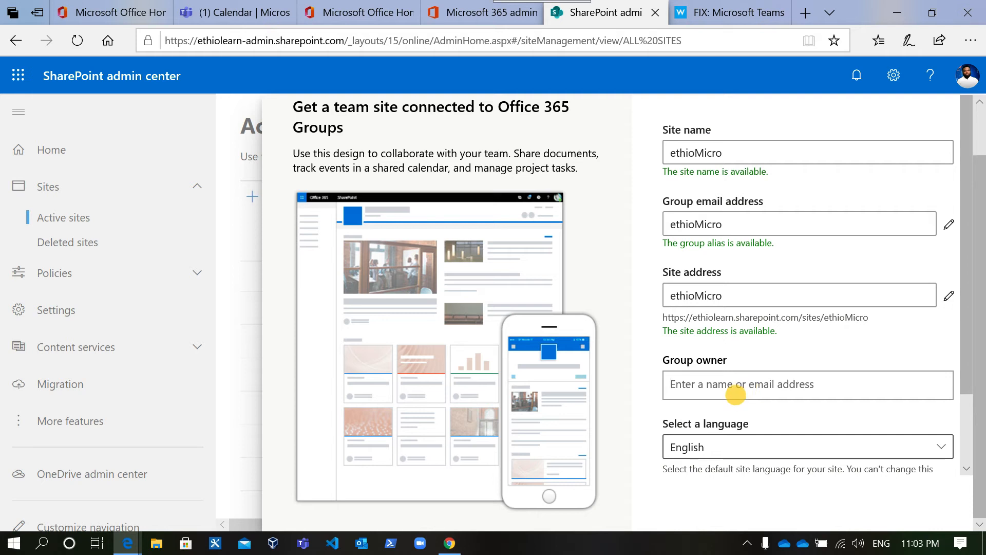
text(adugna)
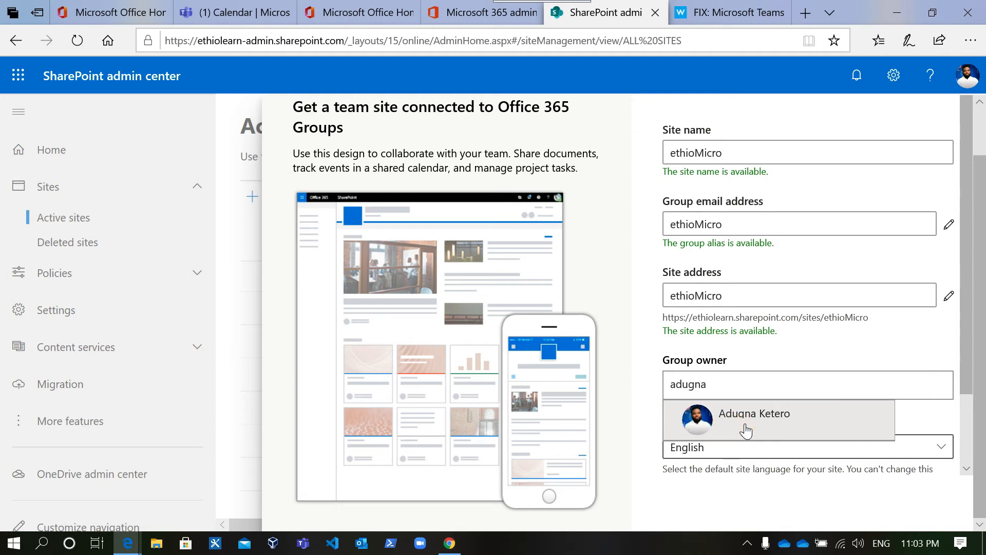
click(745, 428)
scroll(743, 444, down, 2)
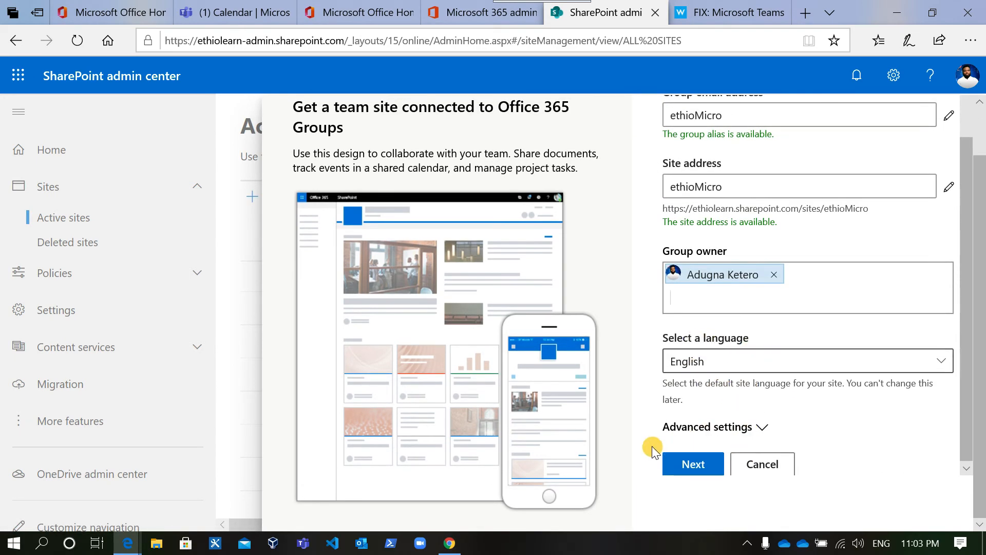
Step: Submit the ethioMicro site details and finish the site creation without adding additional owners or members
click(683, 468)
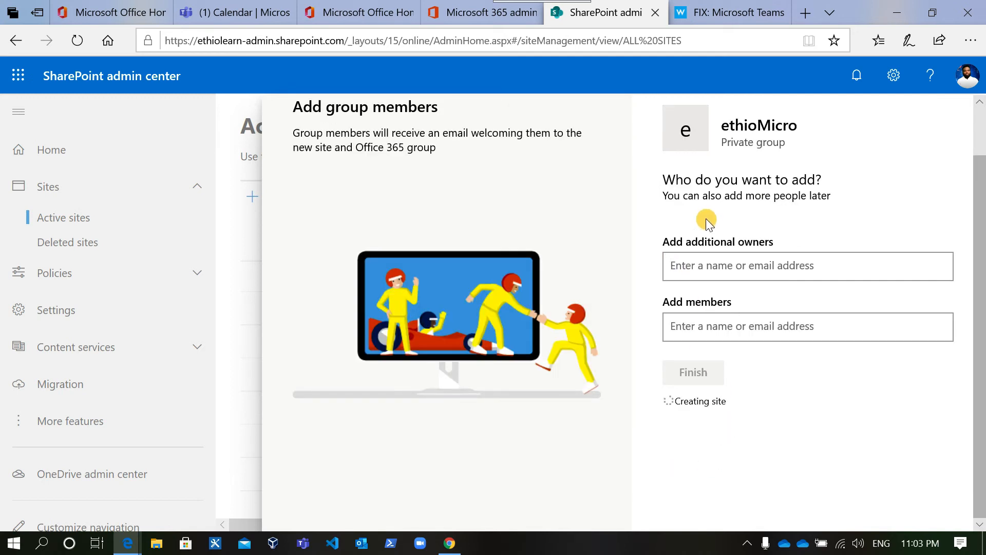
click(701, 266)
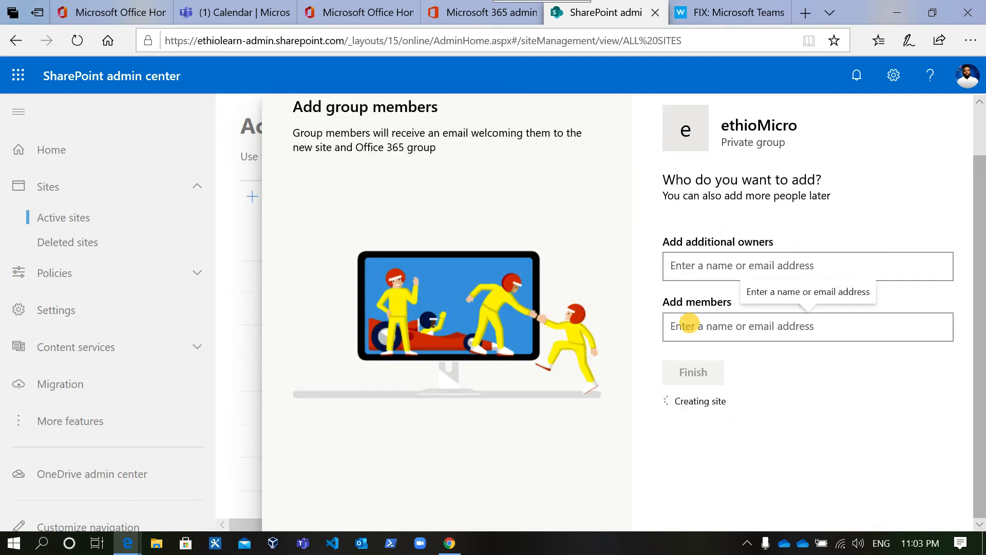
click(677, 325)
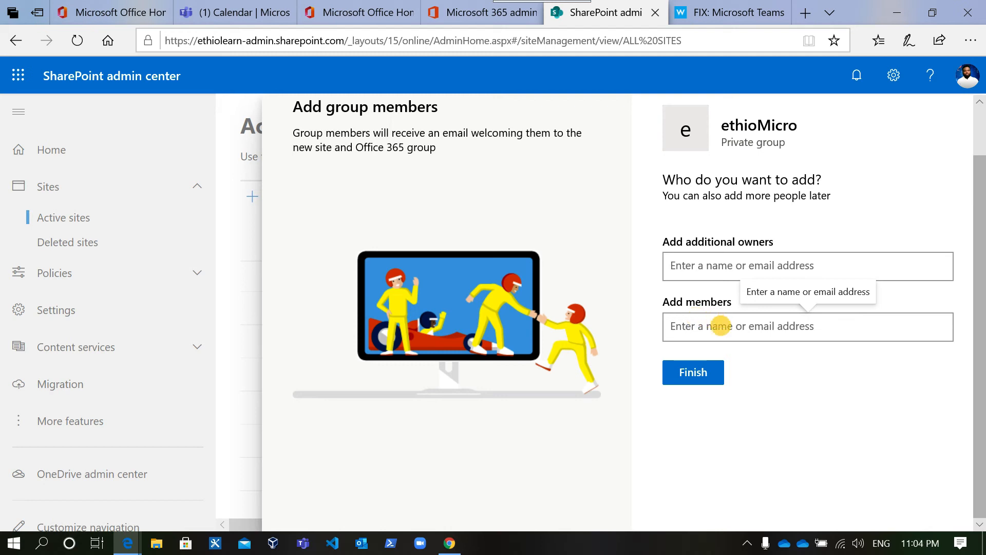
click(685, 377)
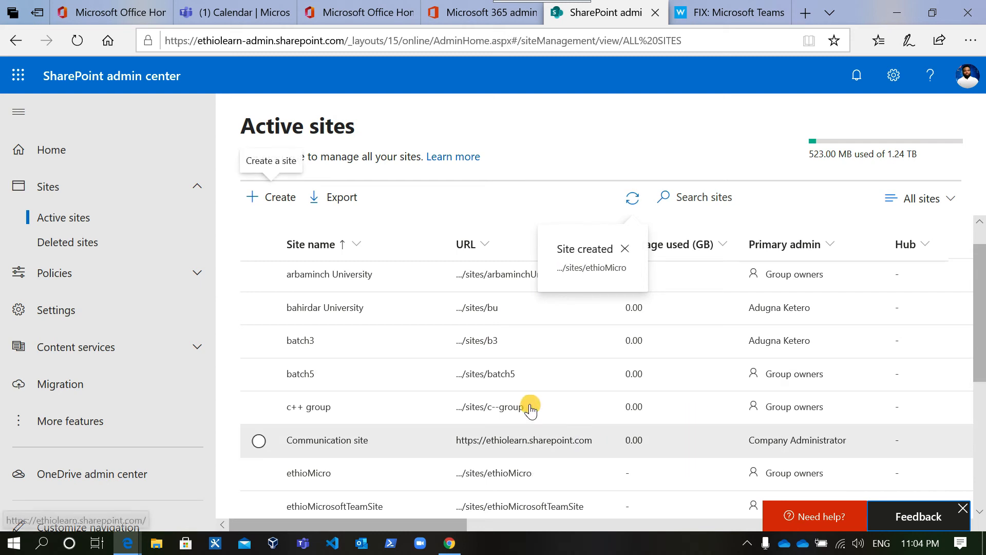
Step: View the general details of the ethioMicro site from the active sites list and close them
scroll(363, 396, down, 2)
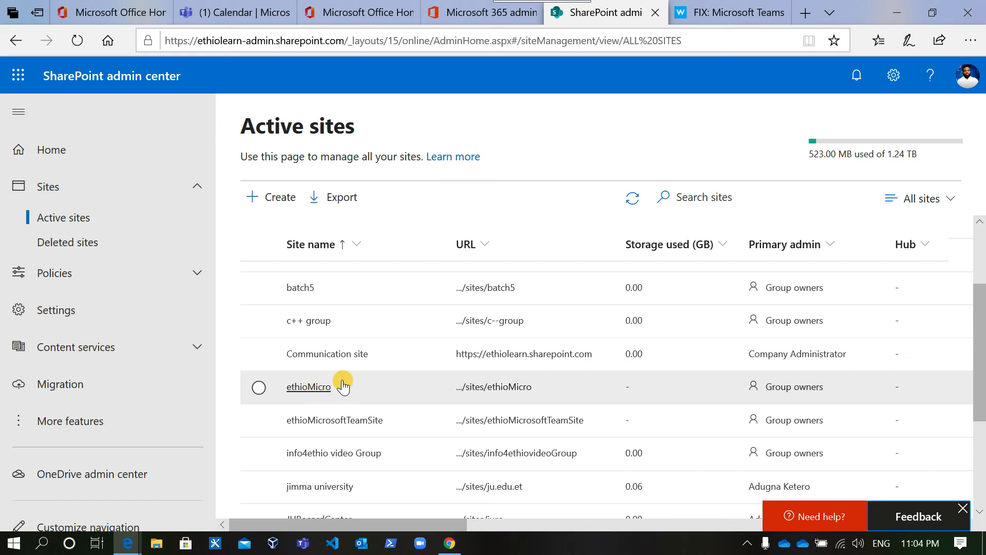
click(311, 389)
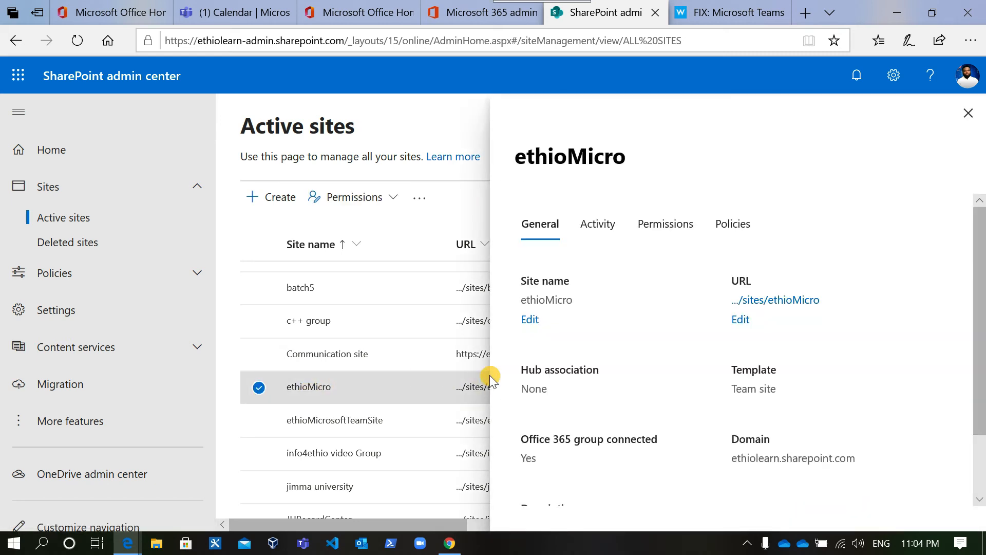
click(968, 114)
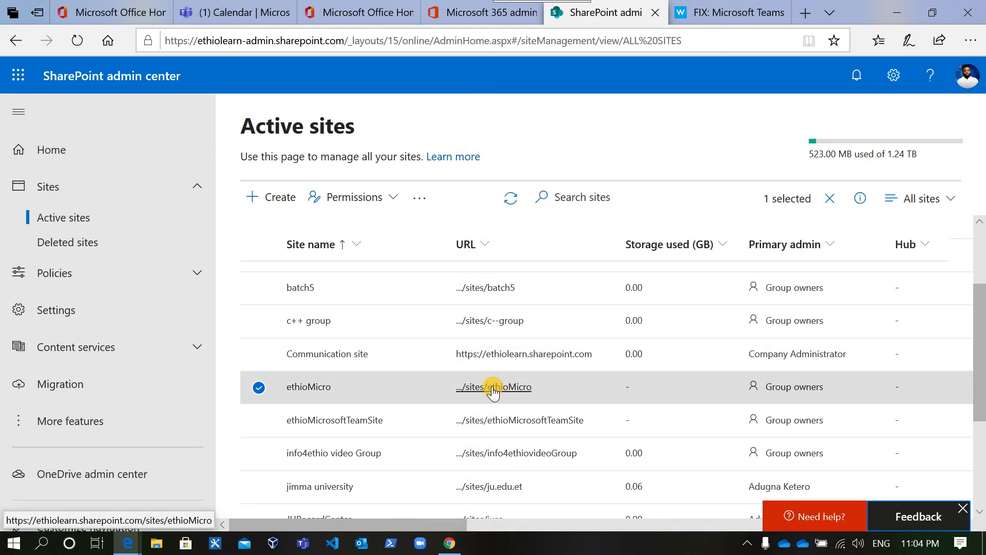
Step: Open the ethioMicro site from its URL and examine its home page and the content types available for creation
click(492, 387)
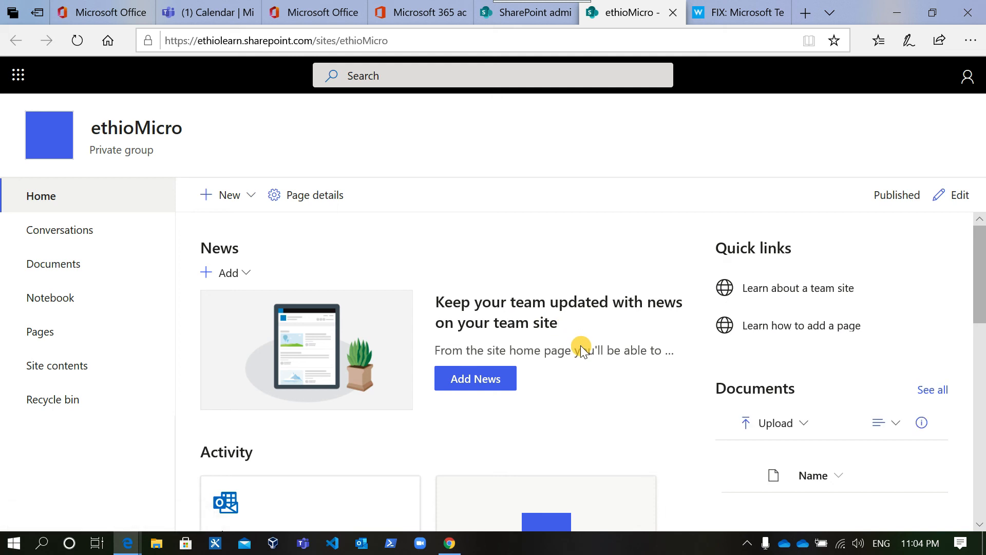
scroll(582, 346, down, 3)
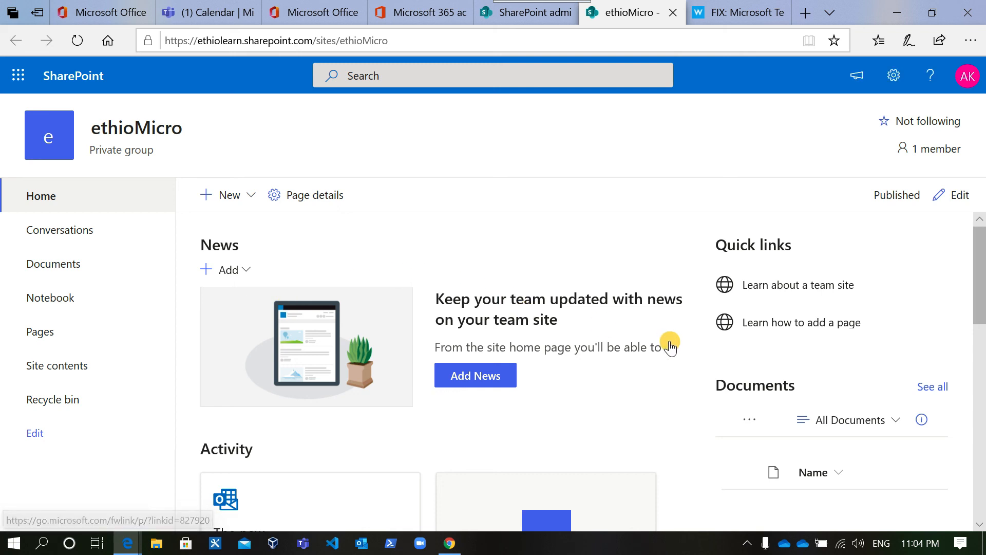
scroll(671, 341, down, 1)
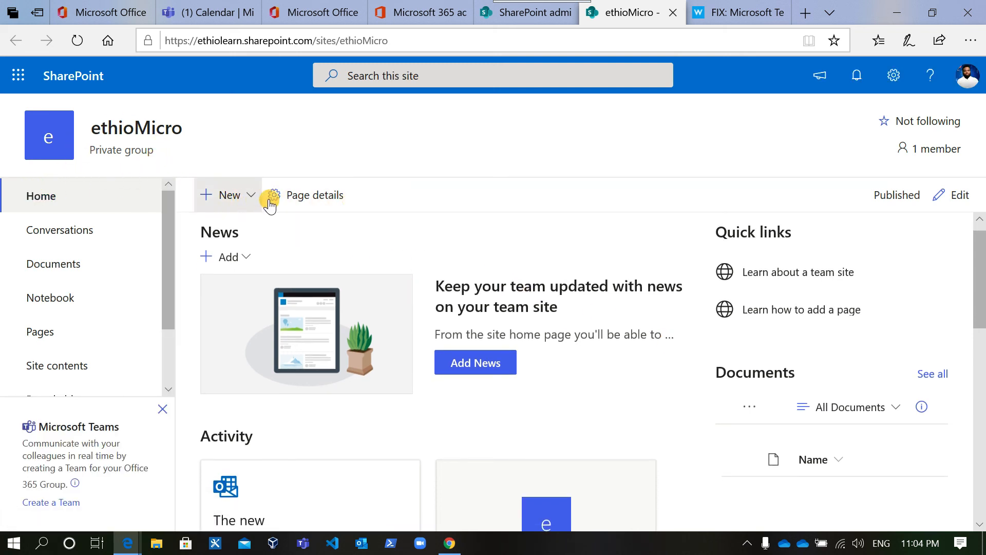
click(249, 200)
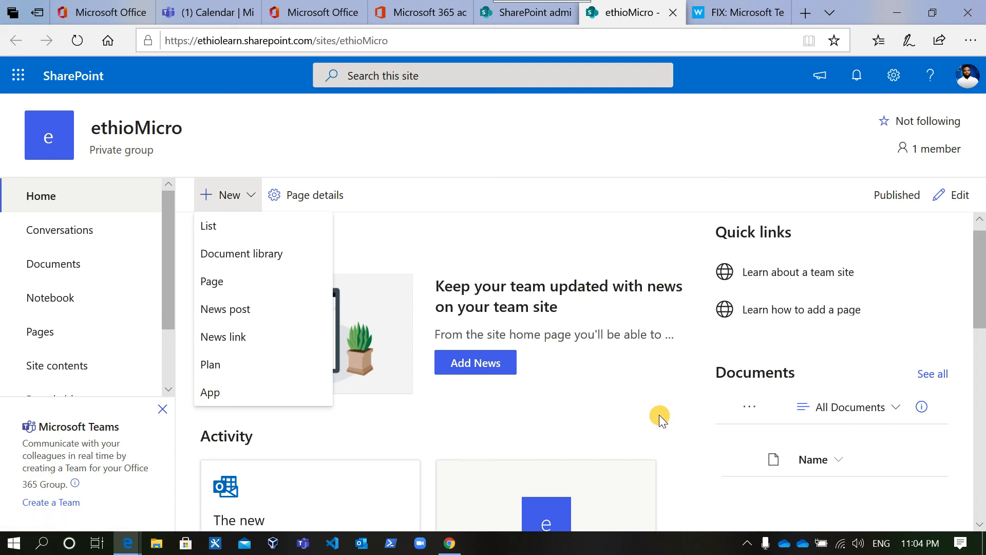
scroll(657, 415, down, 8)
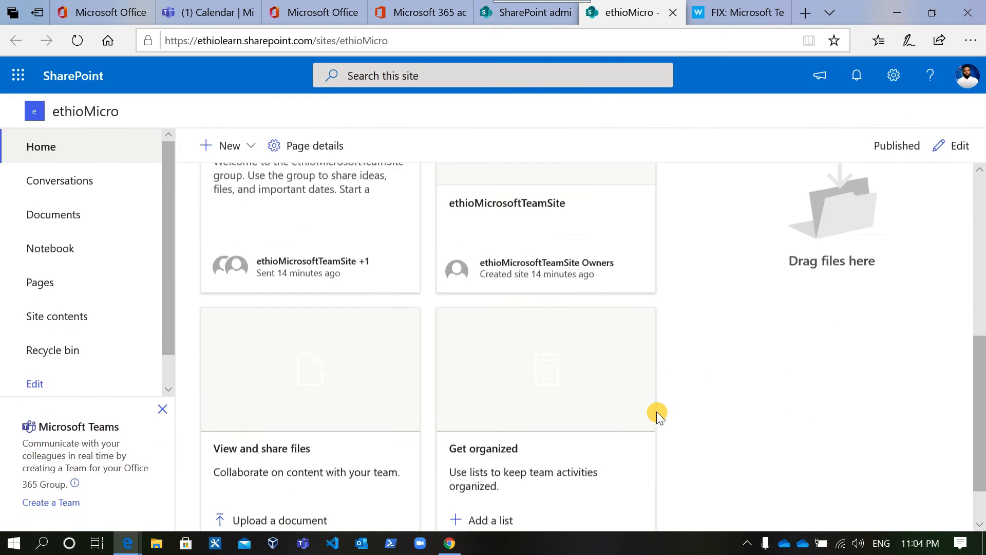
scroll(657, 411, up, 8)
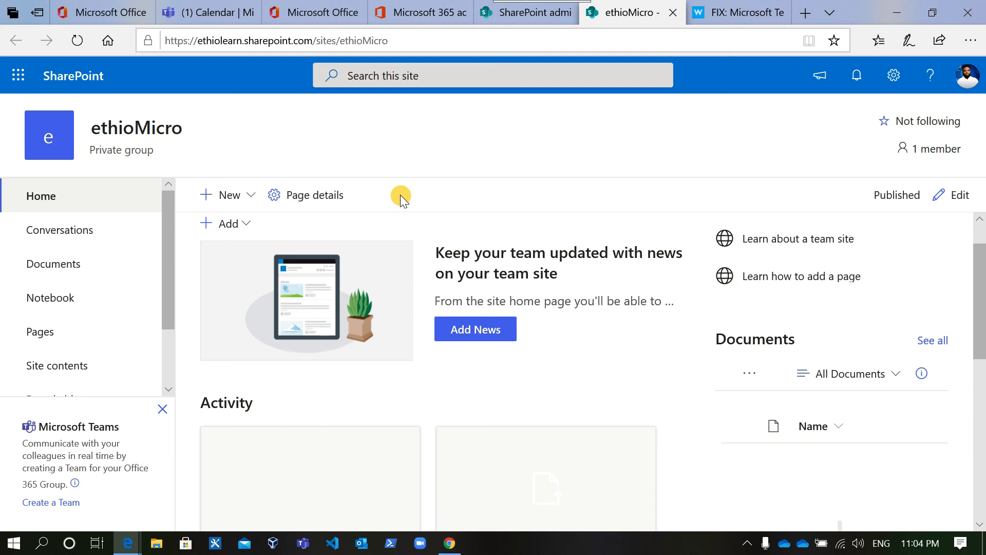
mouse_move(541, 2)
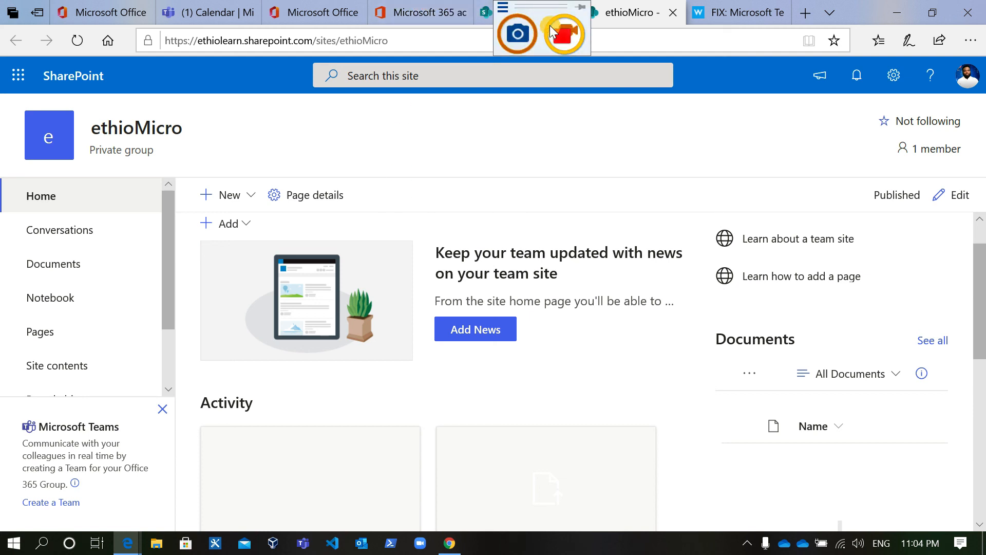